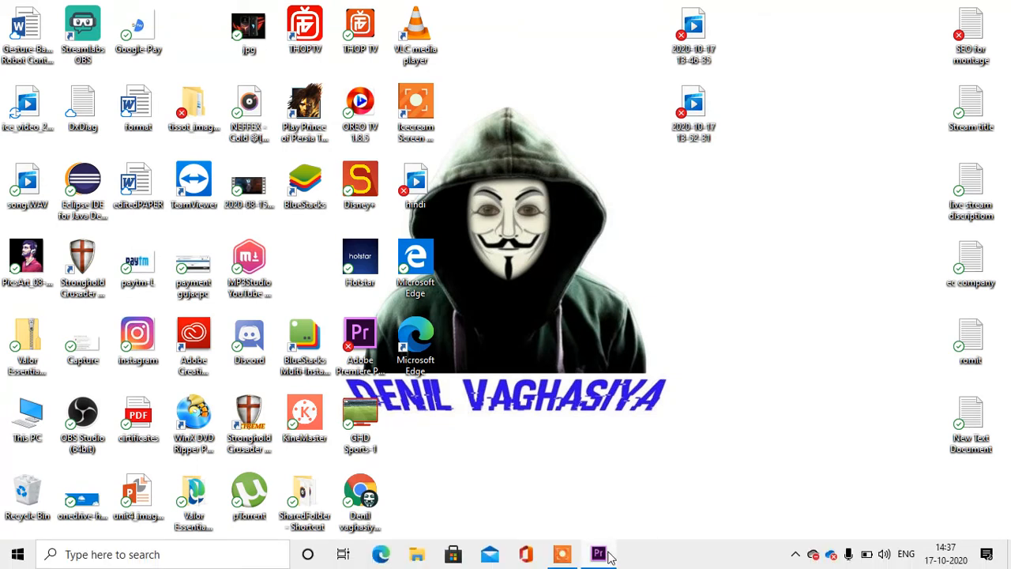
Step: Close the running Premiere Pro session, relaunch it and open the recent project "sound of chogala"
click(609, 555)
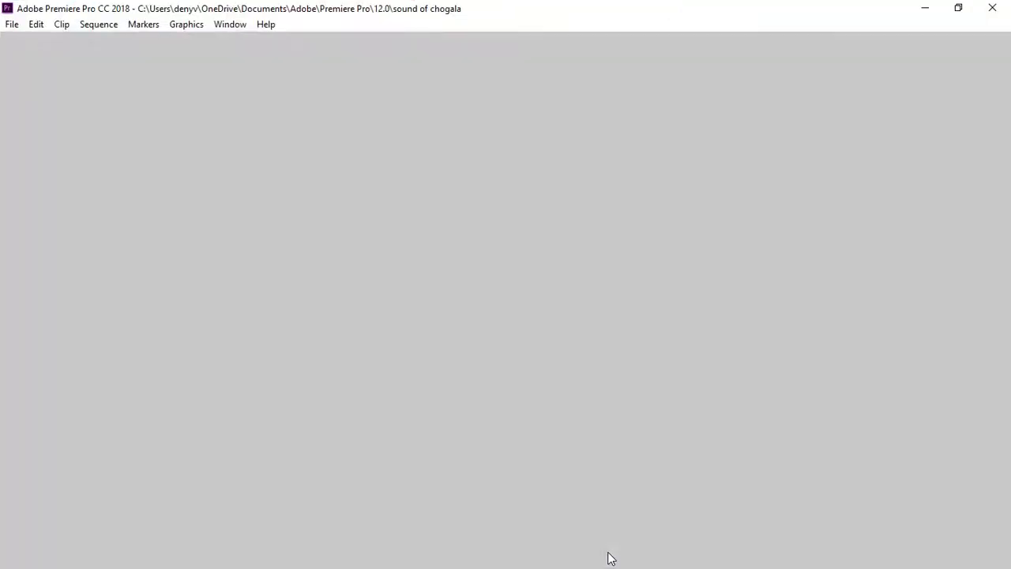
click(987, 8)
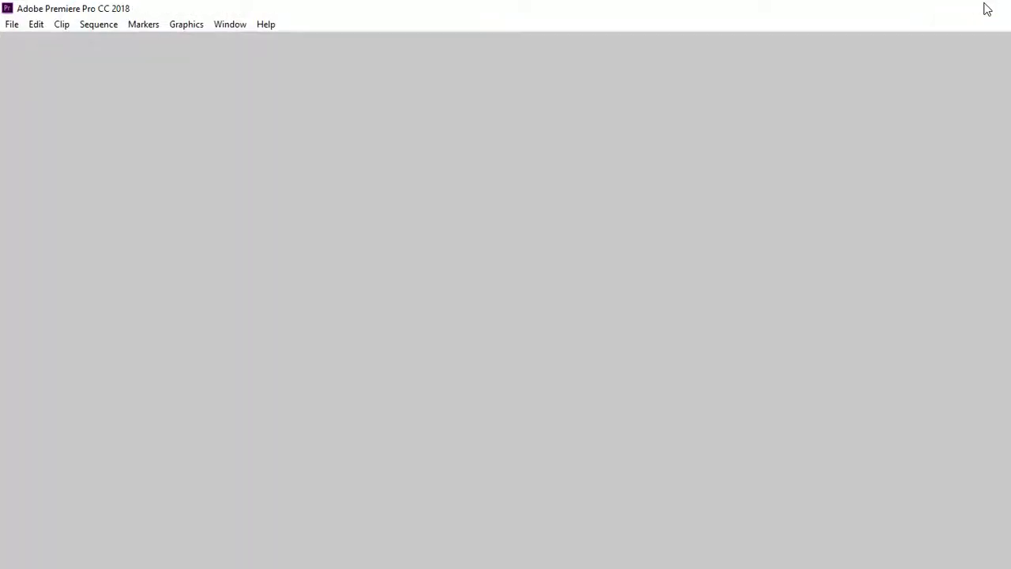
click(360, 337)
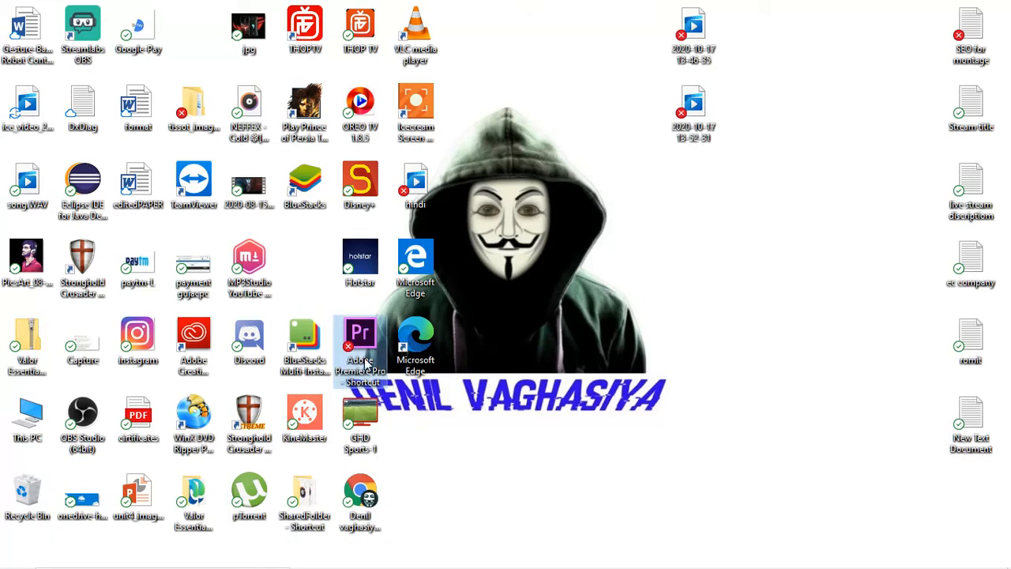
drag(366, 363, 365, 353)
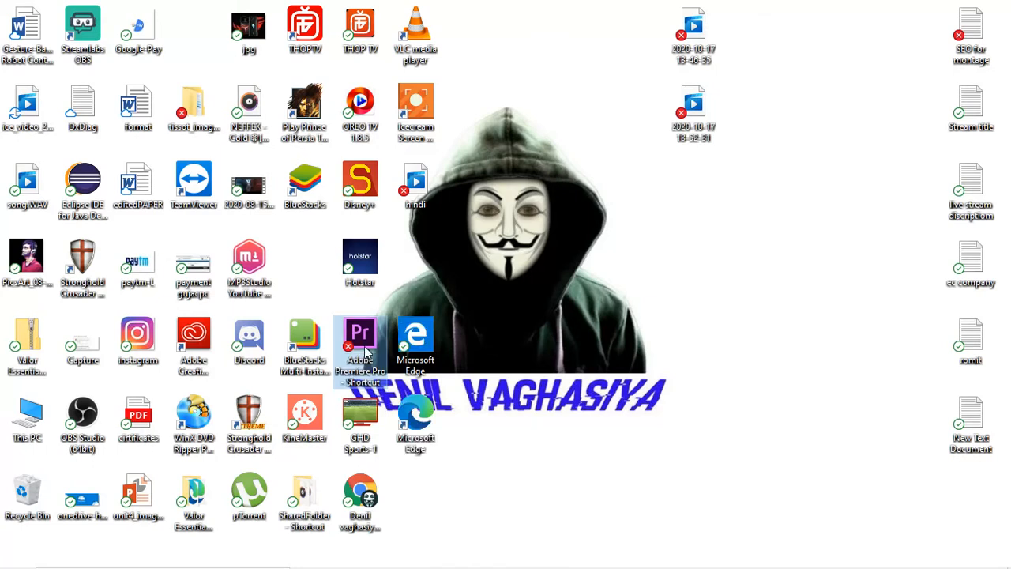
double_click(365, 353)
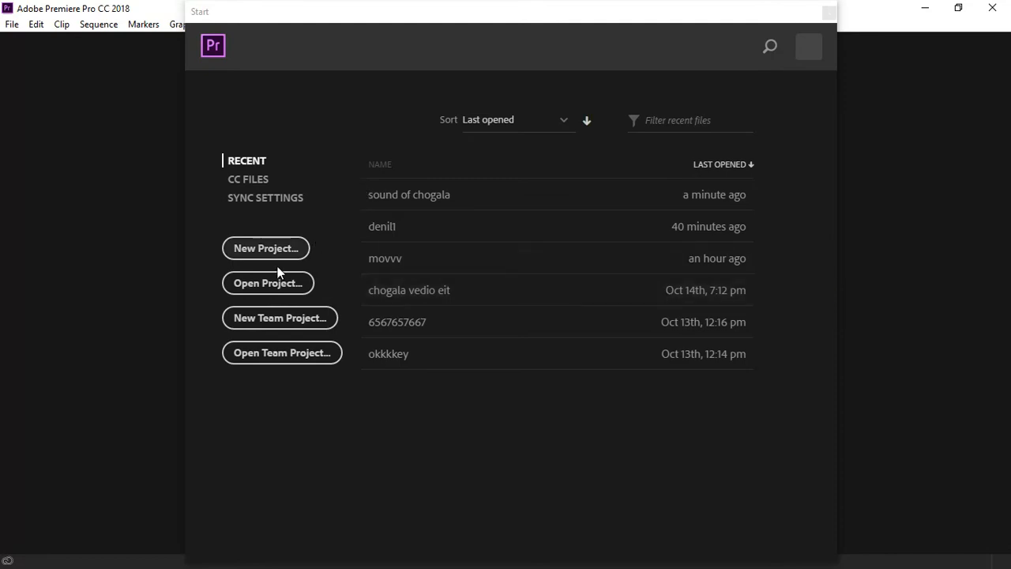
click(432, 198)
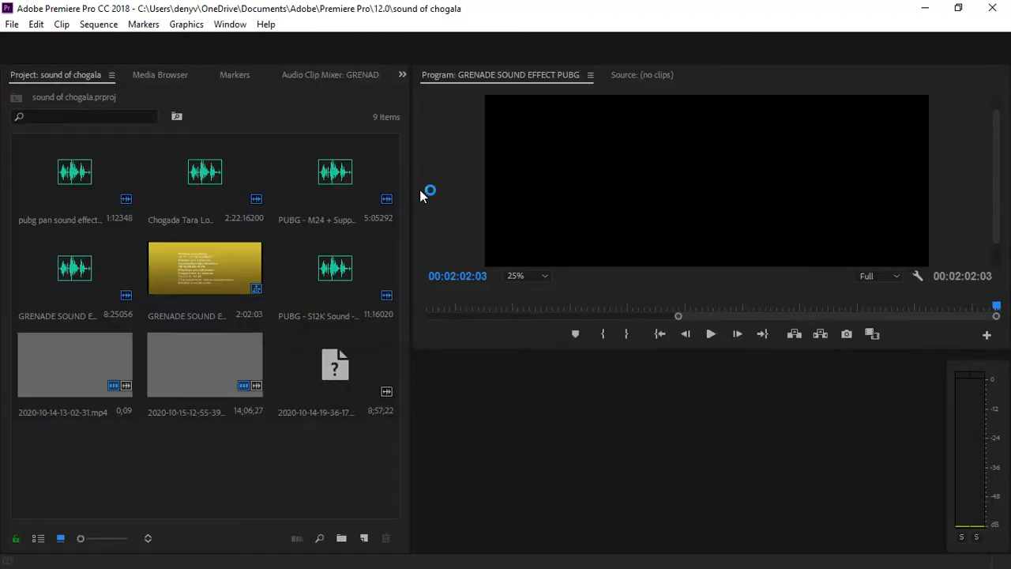
click(349, 368)
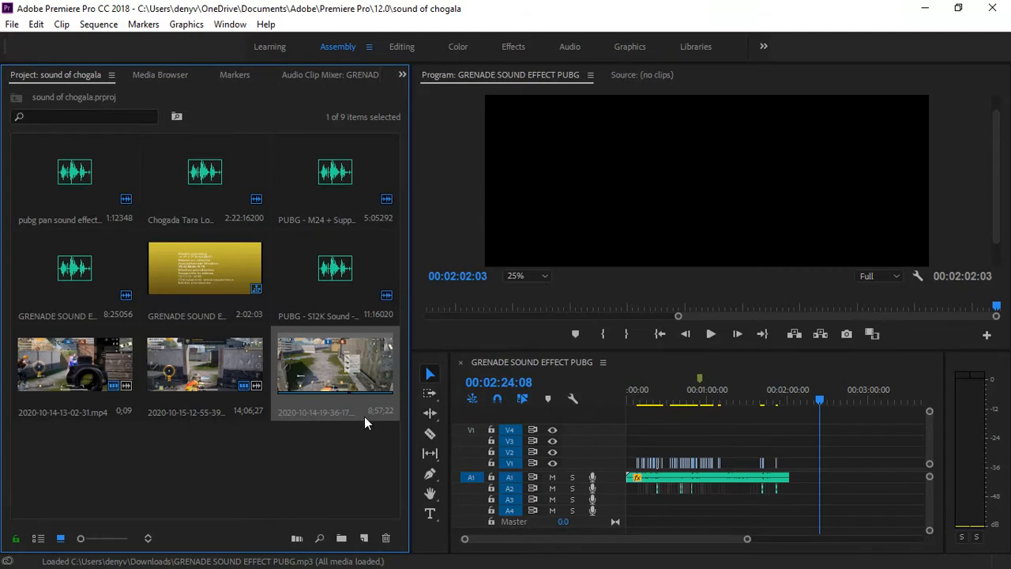
click(324, 411)
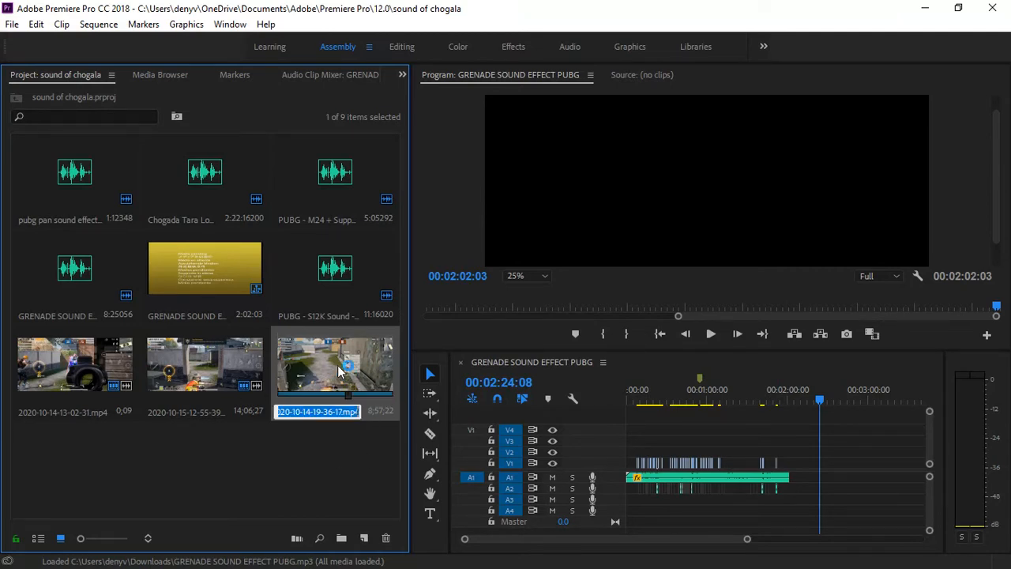
click(385, 454)
click(370, 371)
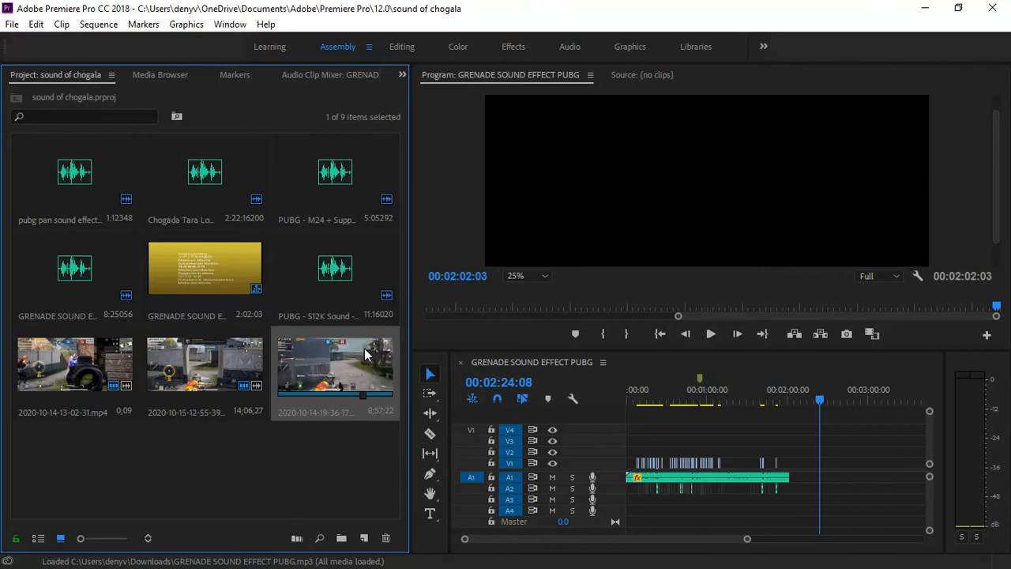
key(Delete)
double_click(353, 385)
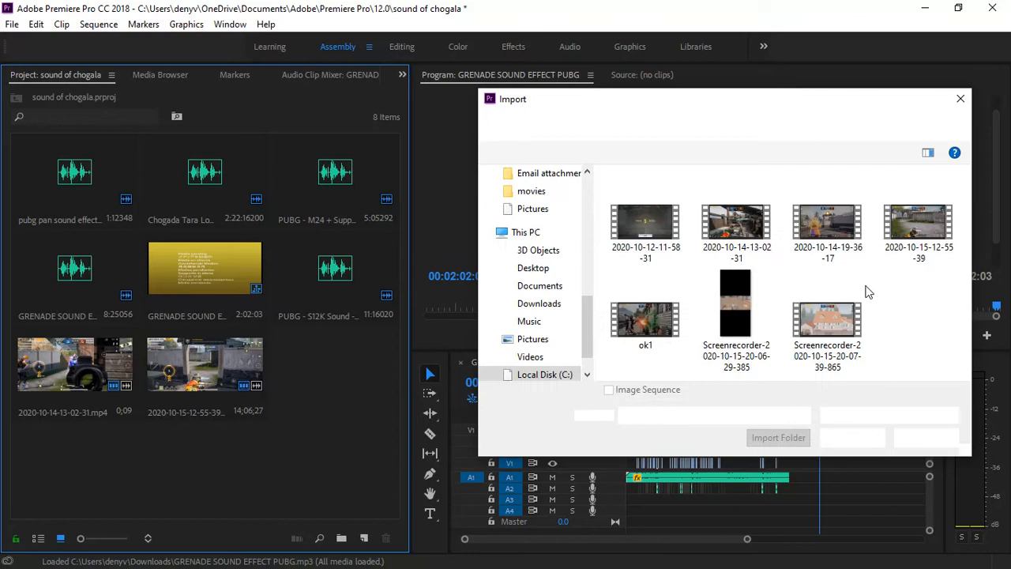
click(827, 193)
click(850, 438)
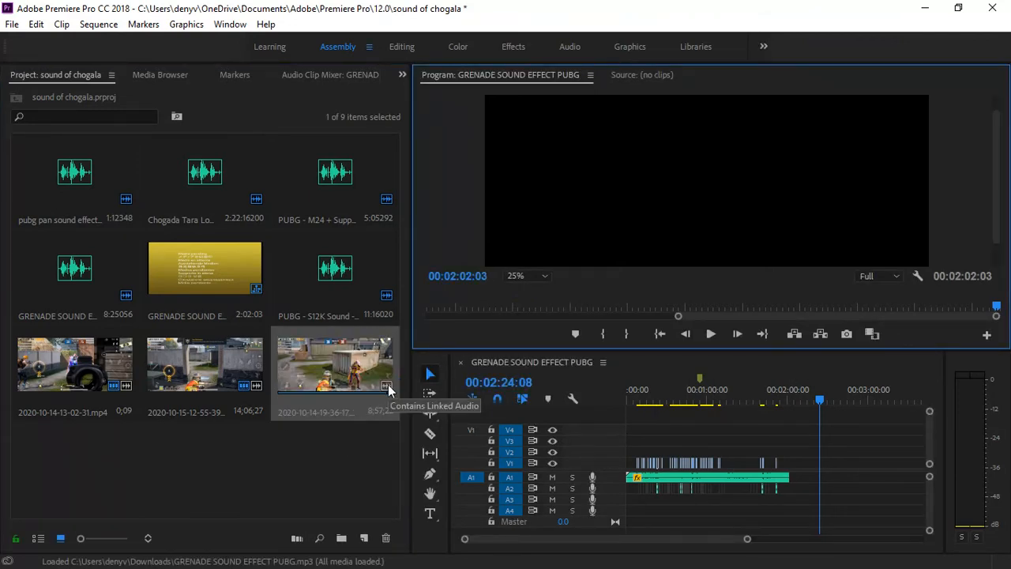
click(331, 371)
drag(330, 371, 831, 487)
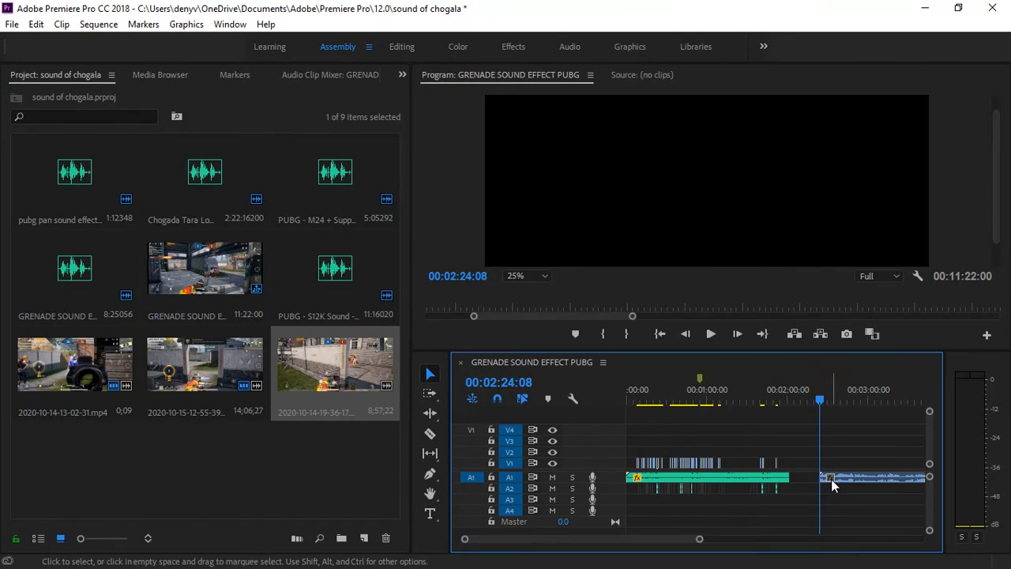
key(space)
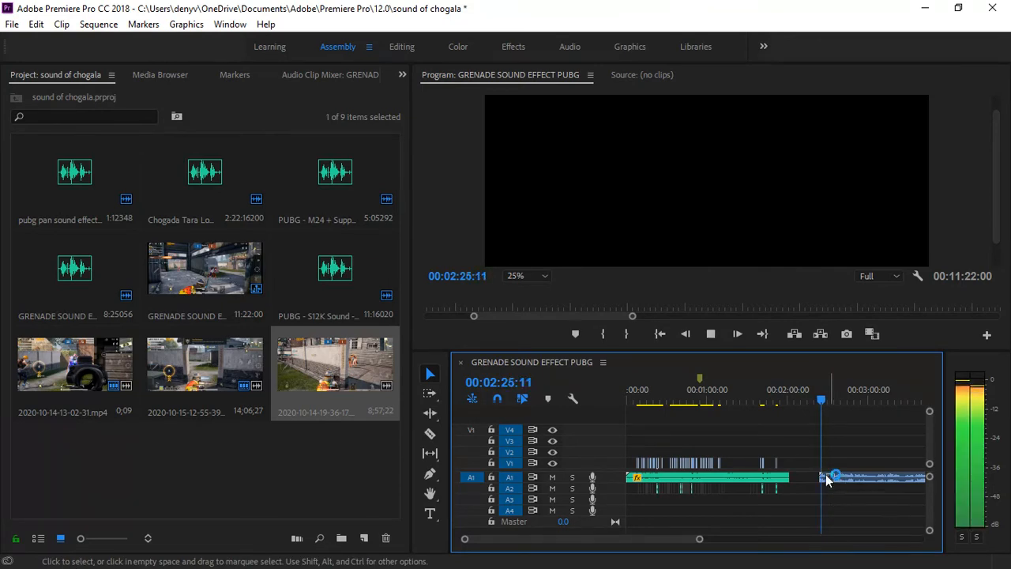
Step: Delete the added clip from both the timeline and the project, and quit without saving changes
click(844, 477)
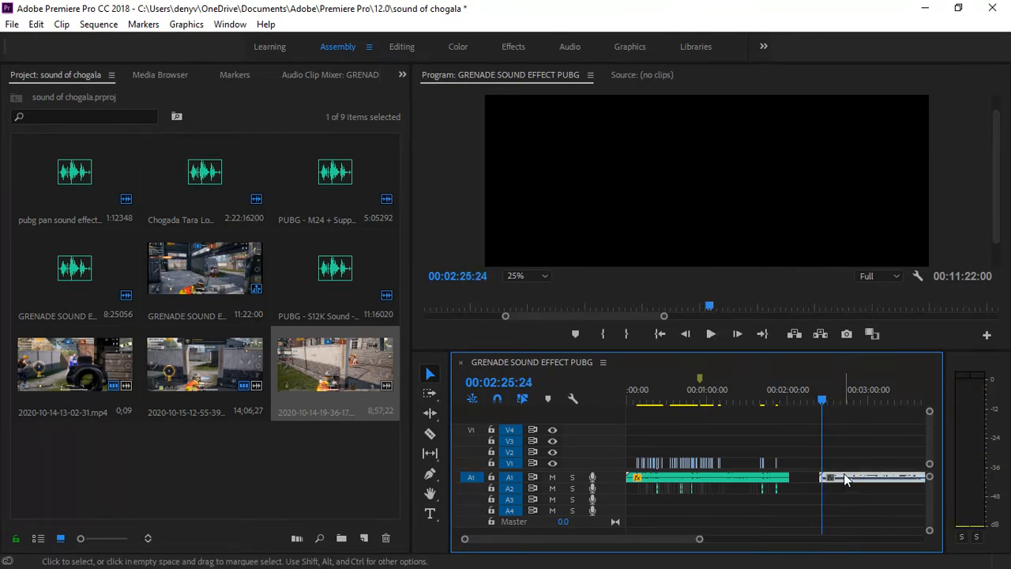
key(Delete)
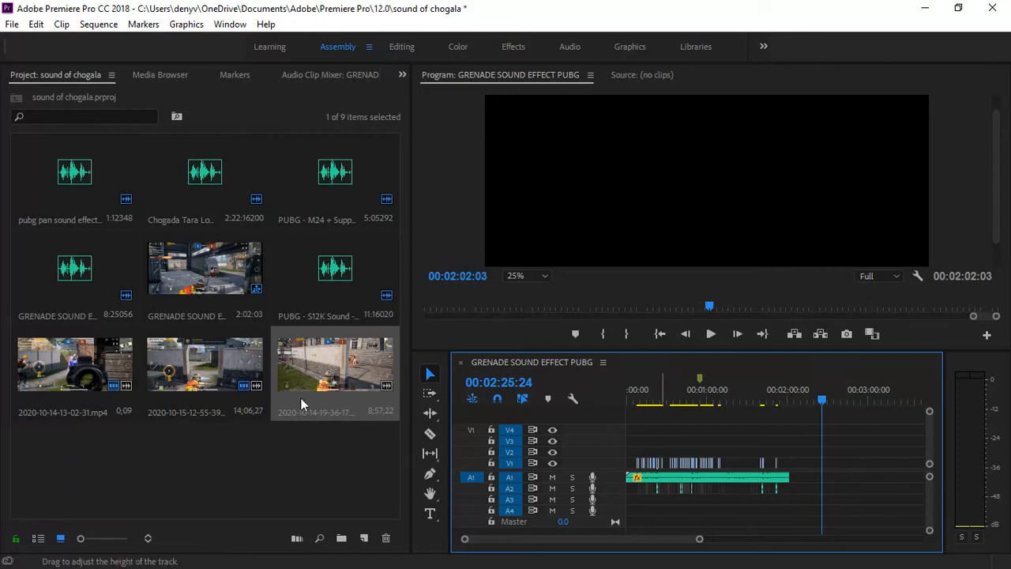
click(330, 362)
key(Delete)
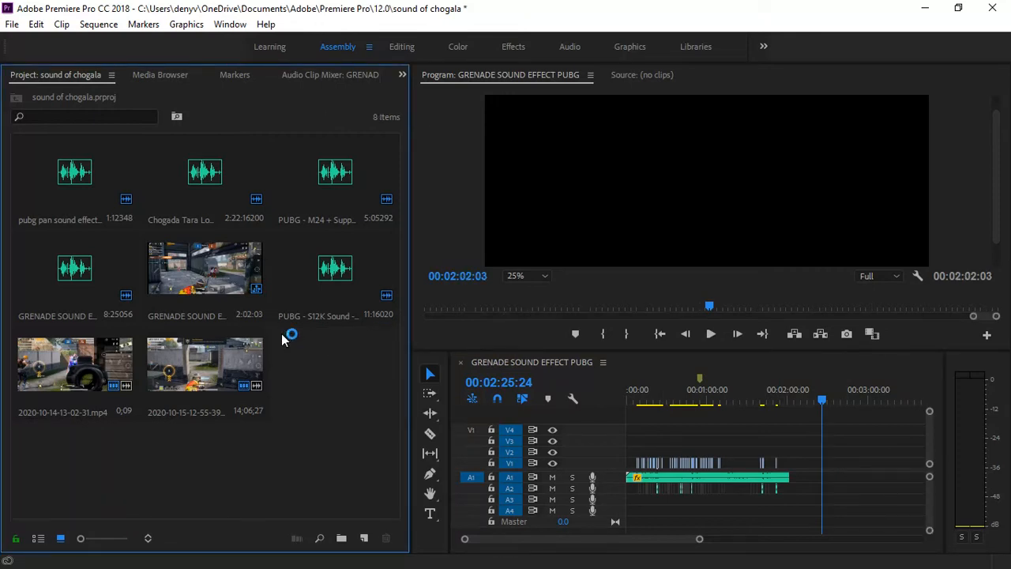
click(992, 7)
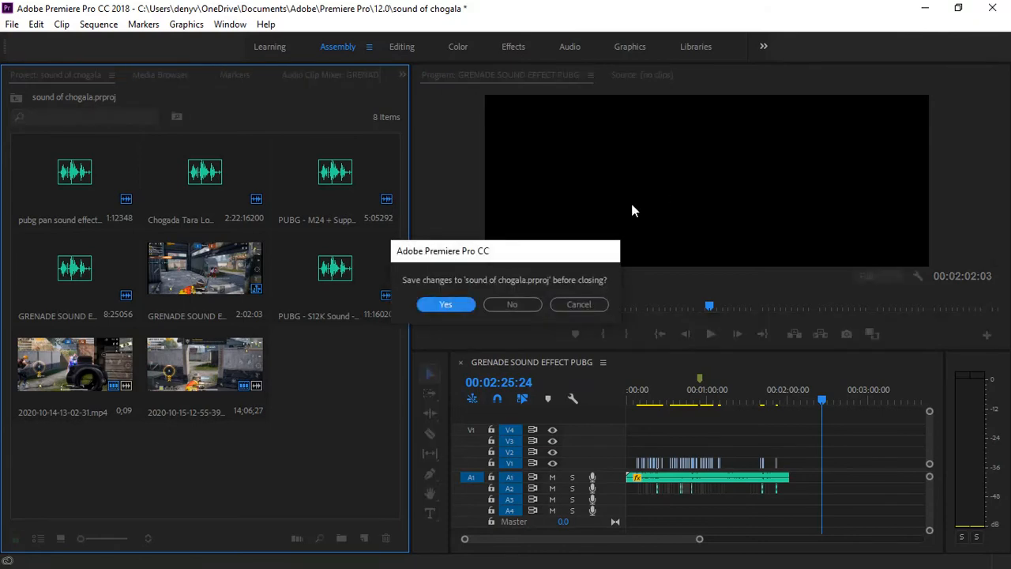
click(504, 306)
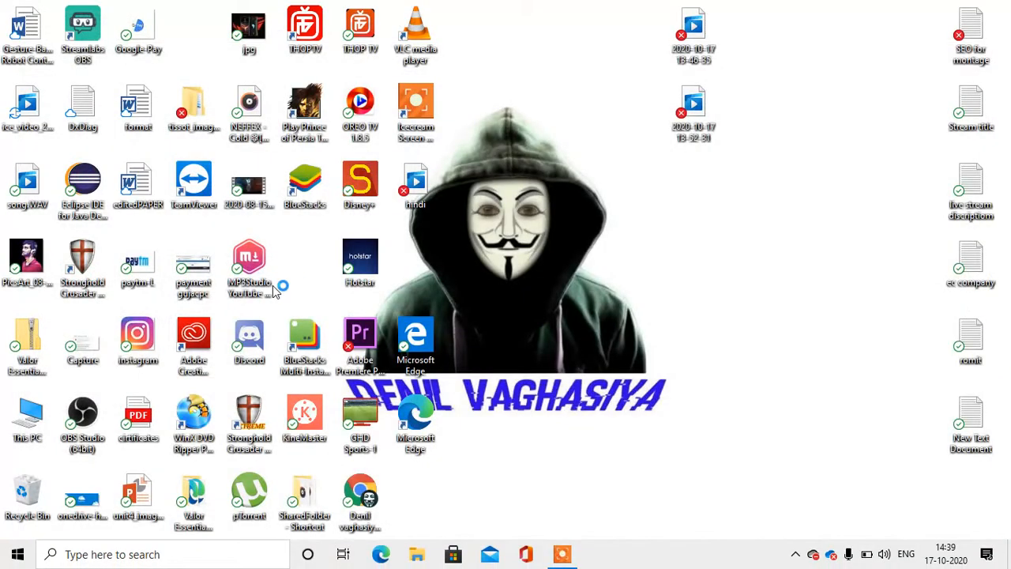
Step: Relaunch Premiere Pro and create a new project named 143 with the default settings
click(357, 341)
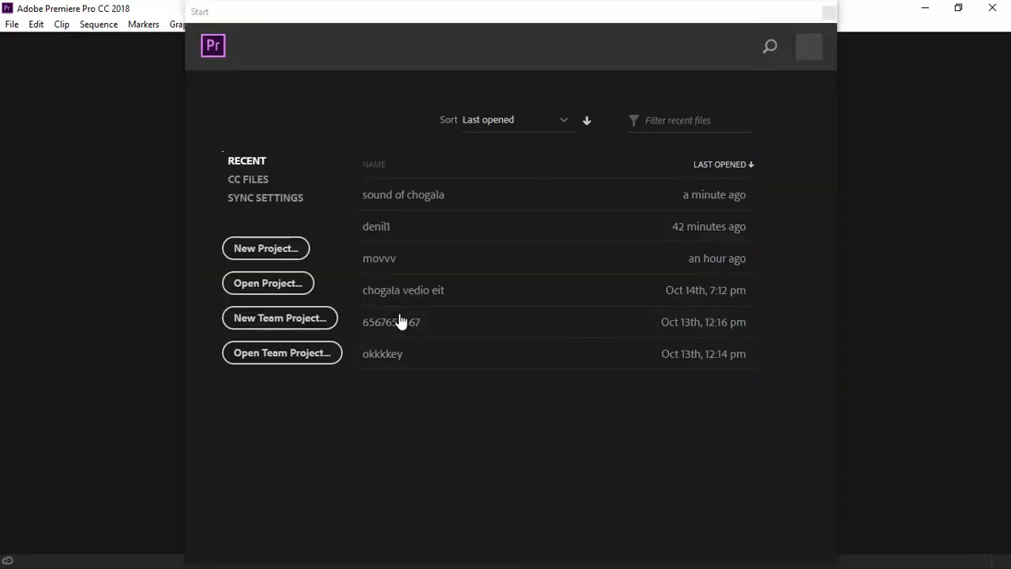
click(290, 255)
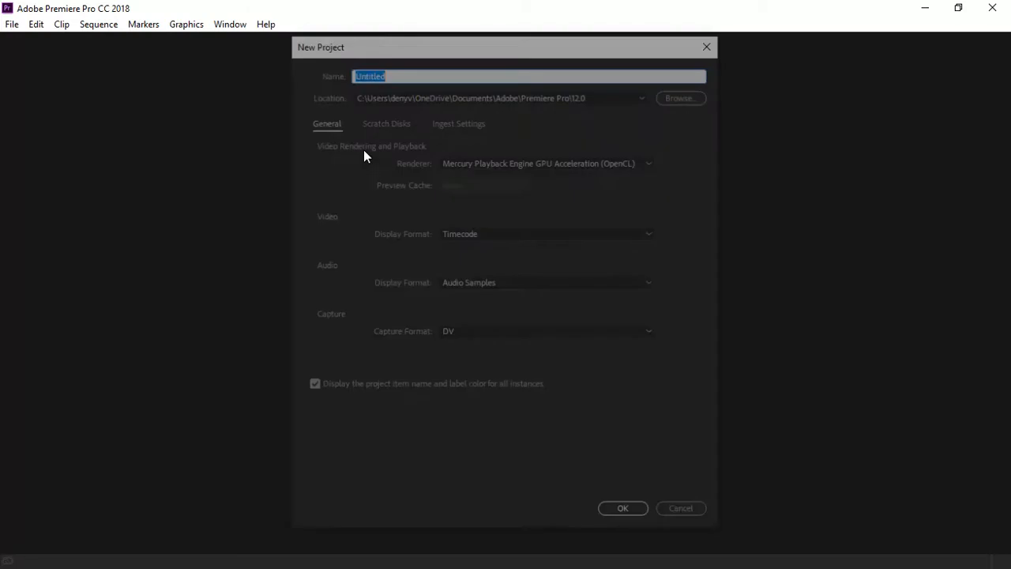
text(143)
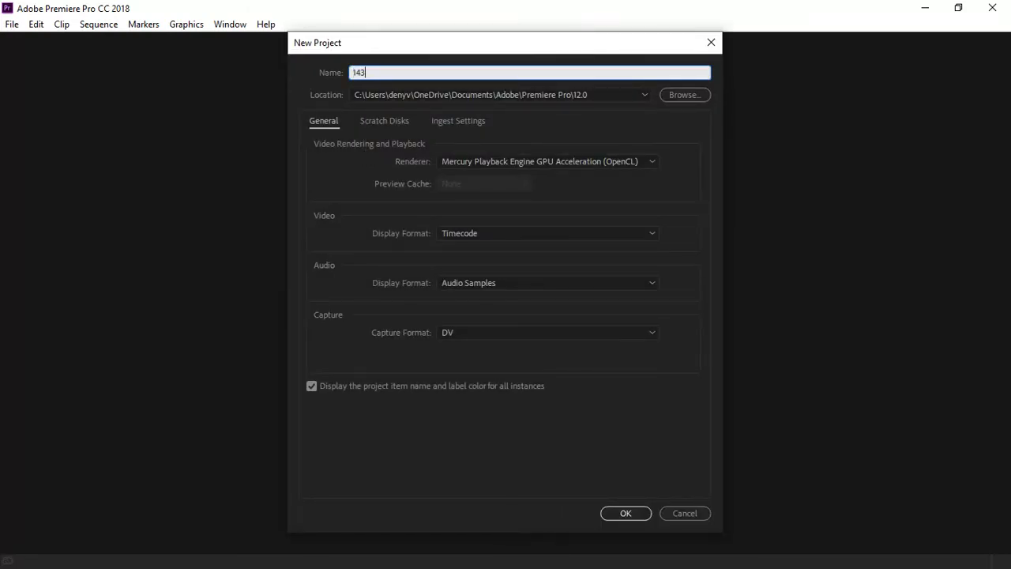
click(639, 516)
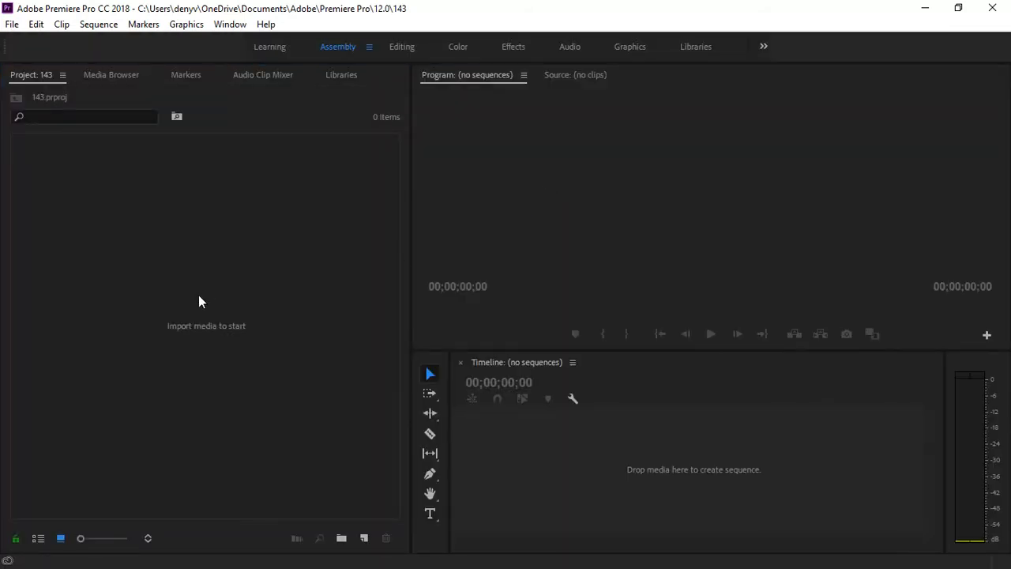
double_click(199, 301)
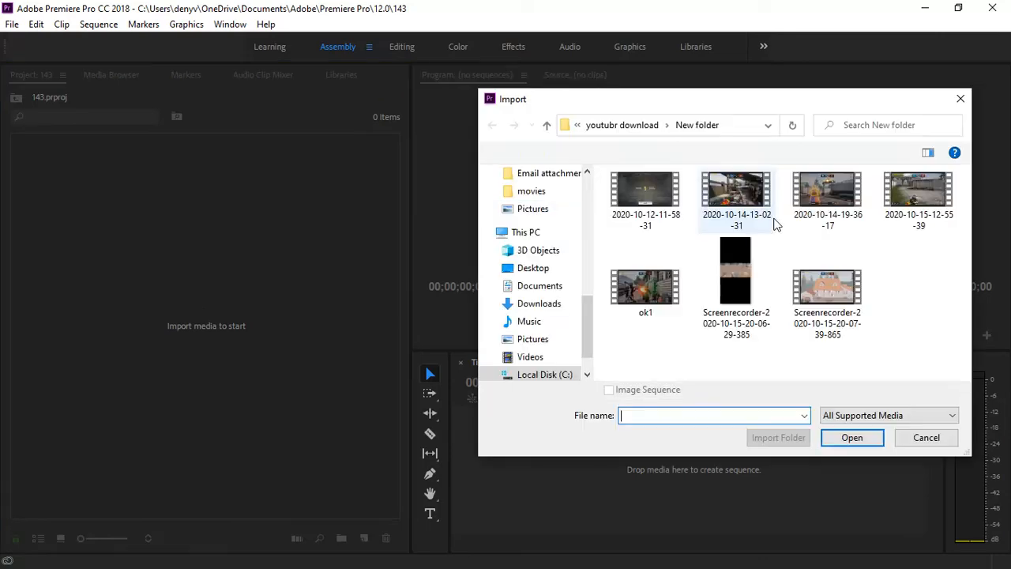
click(827, 194)
click(847, 439)
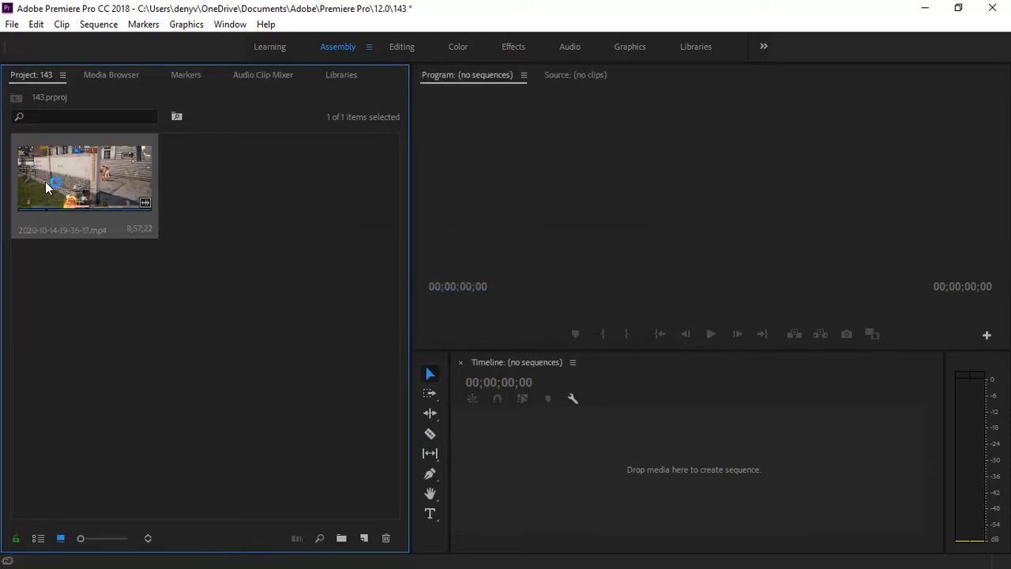
double_click(79, 187)
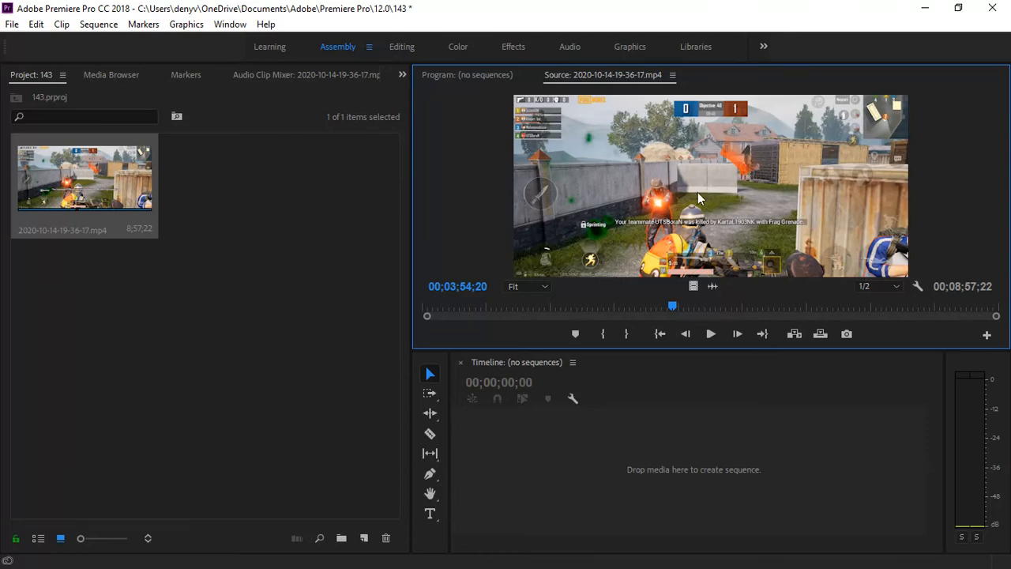
drag(659, 332, 469, 448)
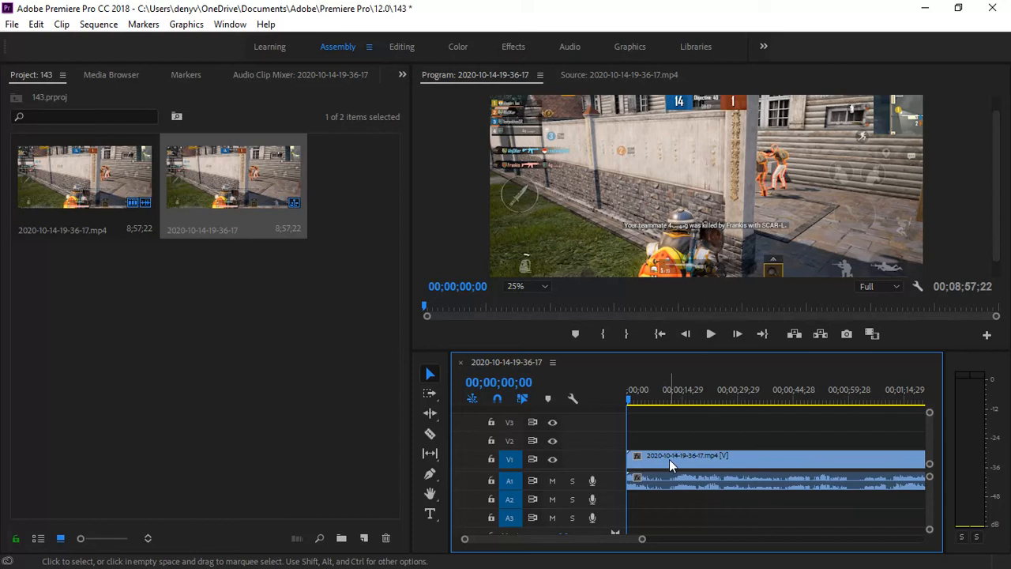
key(space)
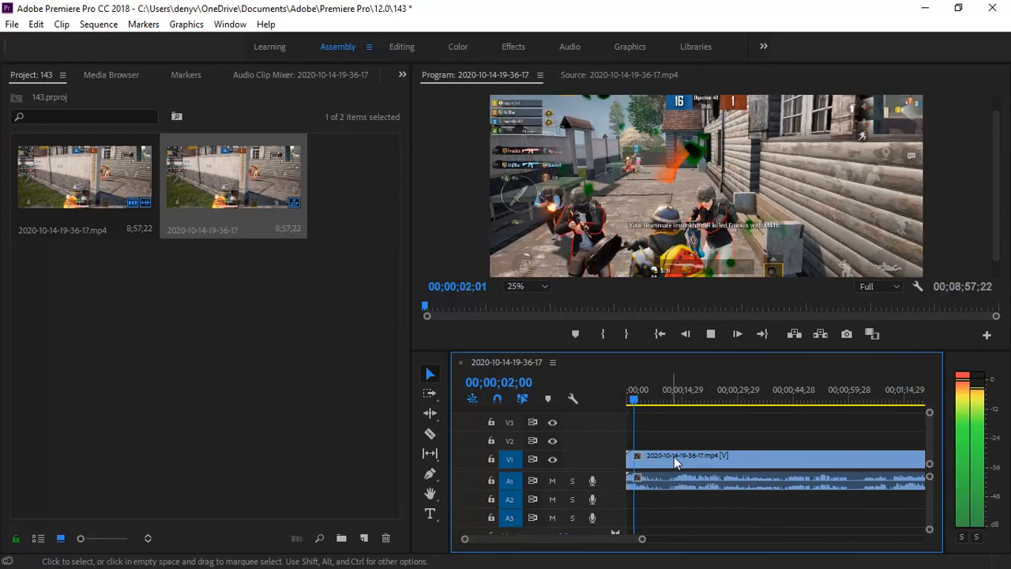
key(space)
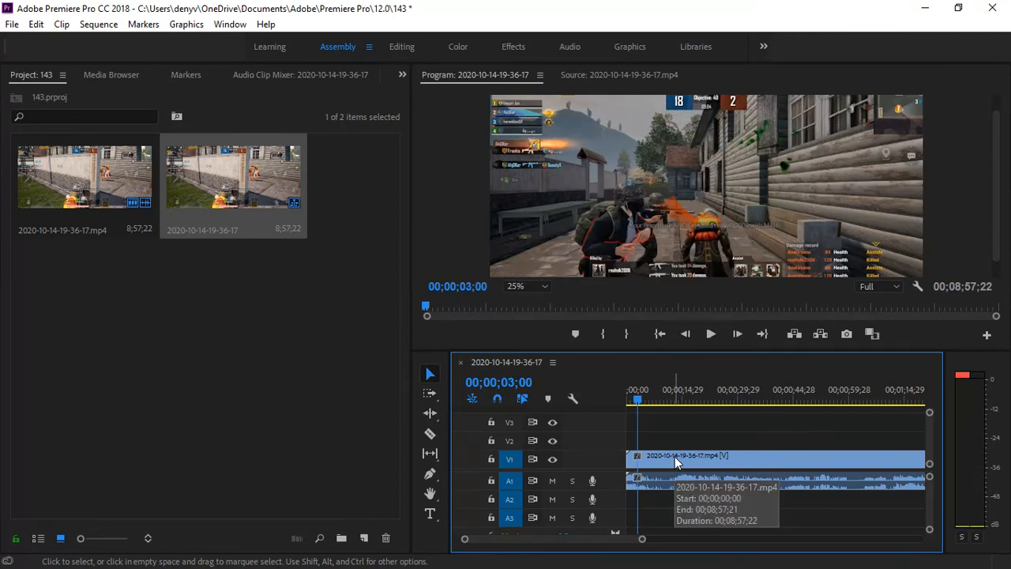
Step: Copy both the imported clip and its sequence in project 143
click(304, 271)
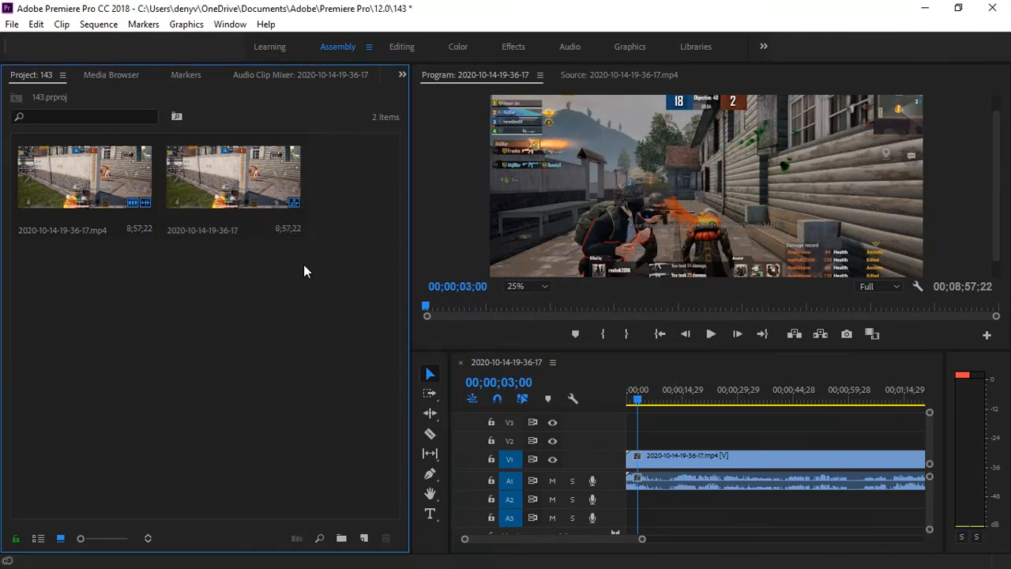
drag(330, 270, 100, 187)
right_click(95, 187)
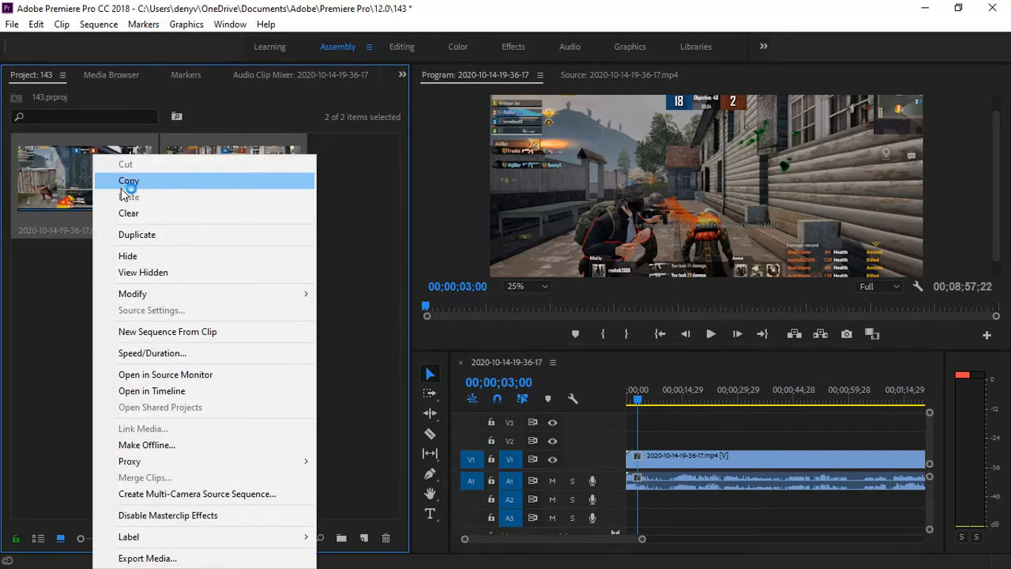
click(128, 187)
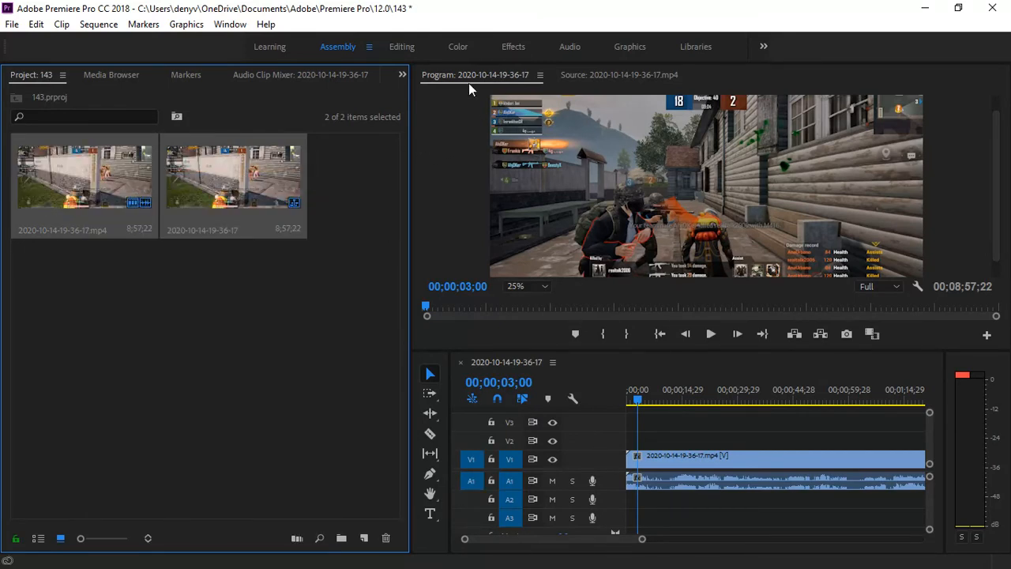
Step: Open the project sound of chogala from the Documents folder Adobe > Premiere Pro > 12.0
click(9, 24)
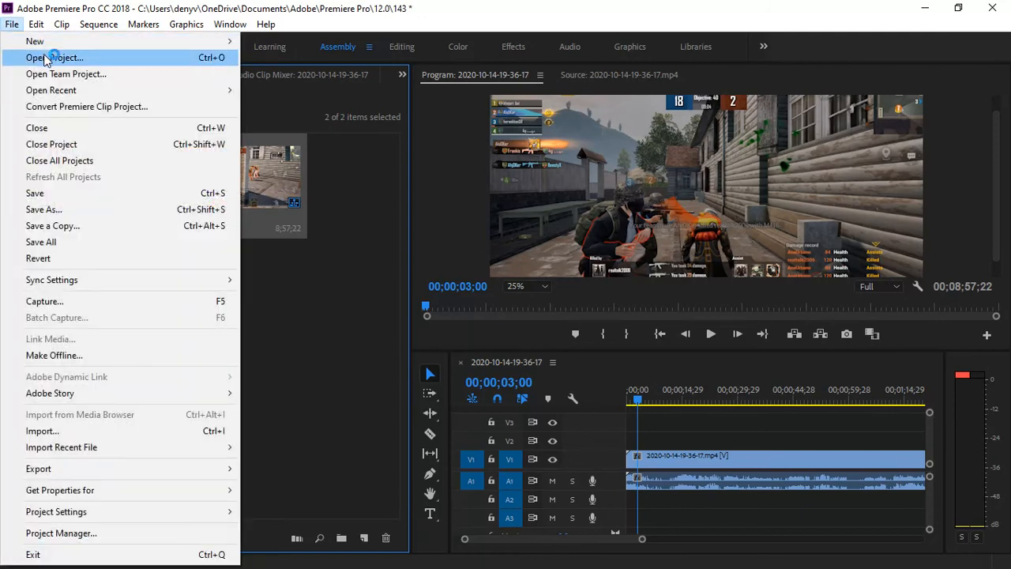
click(49, 57)
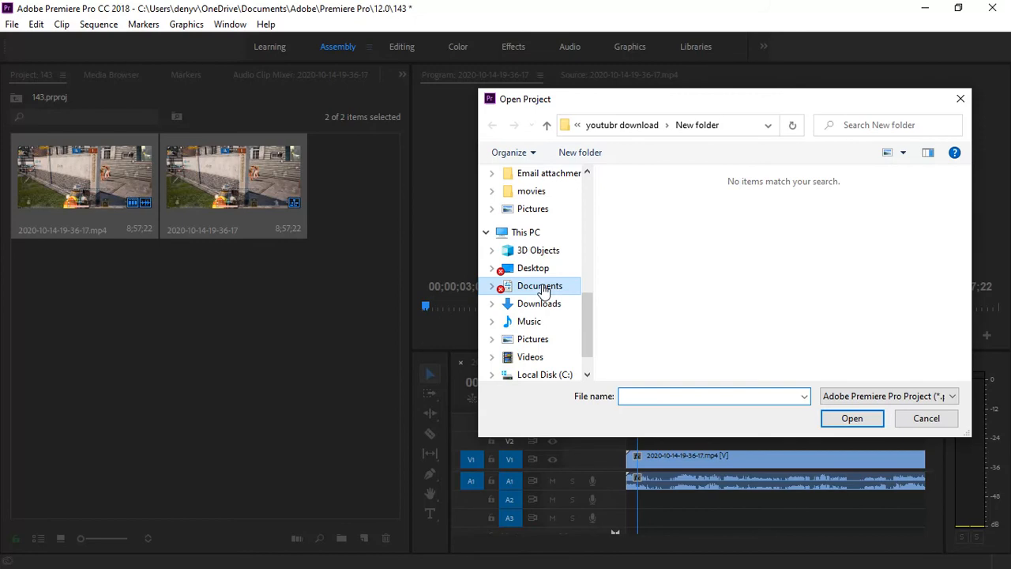
click(545, 285)
double_click(711, 199)
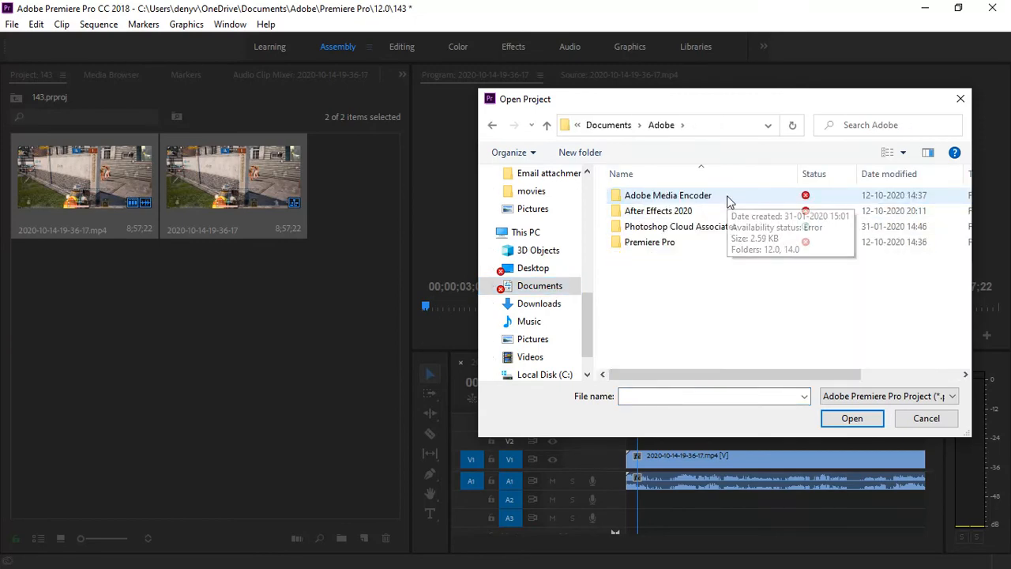
double_click(701, 244)
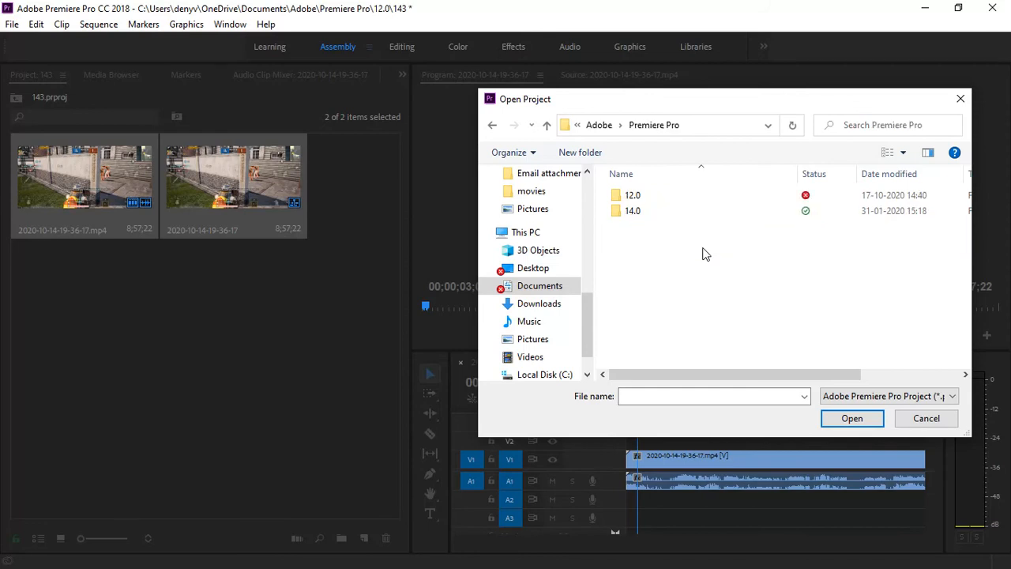
double_click(672, 197)
scroll(670, 237, down, 1)
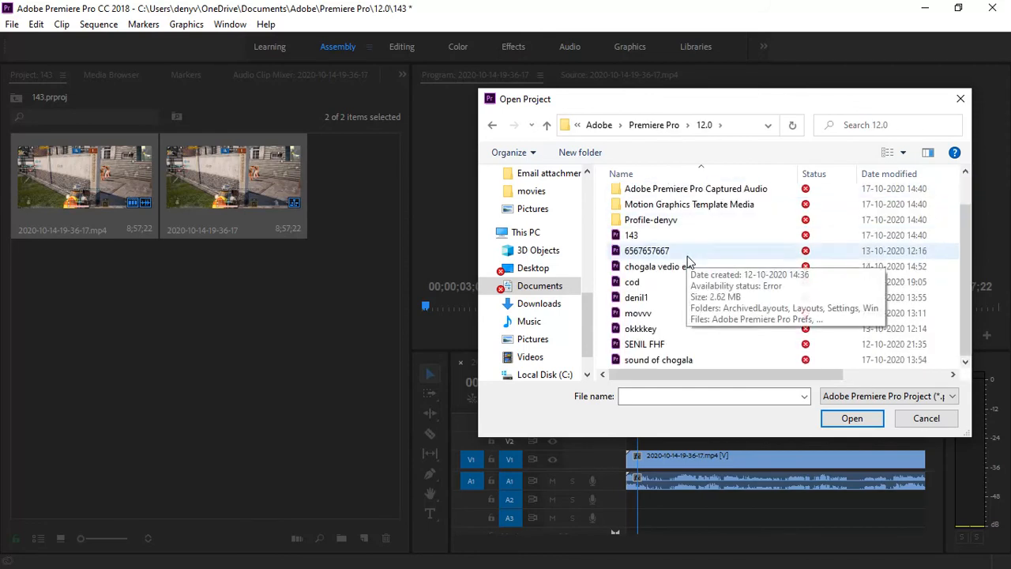
click(663, 361)
click(850, 418)
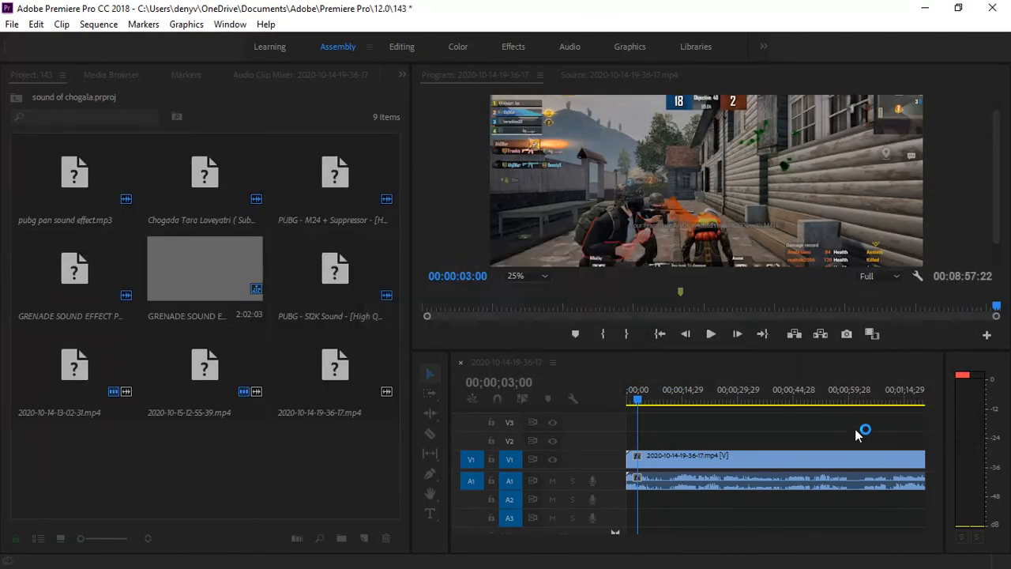
click(358, 370)
key(Delete)
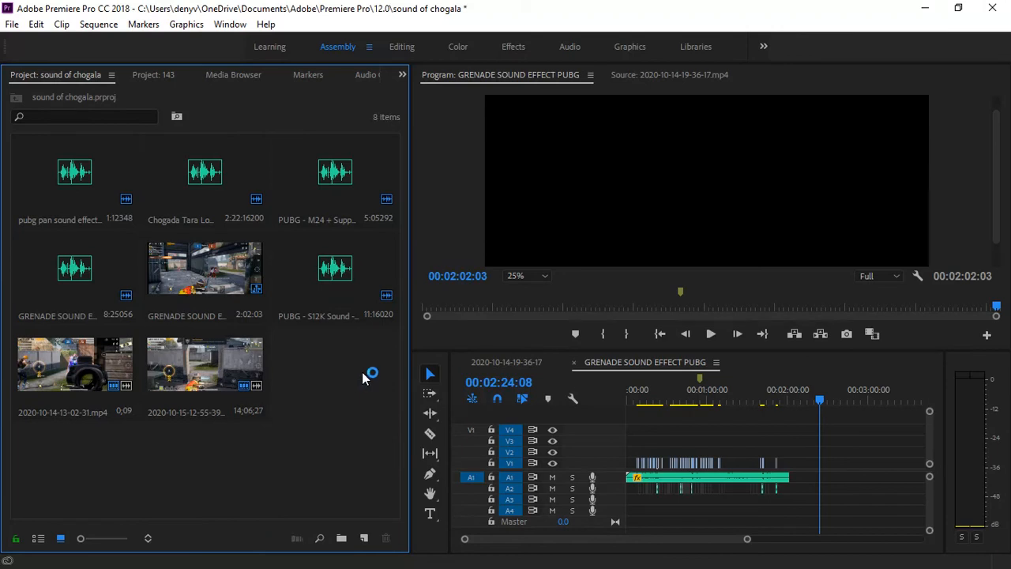
right_click(334, 399)
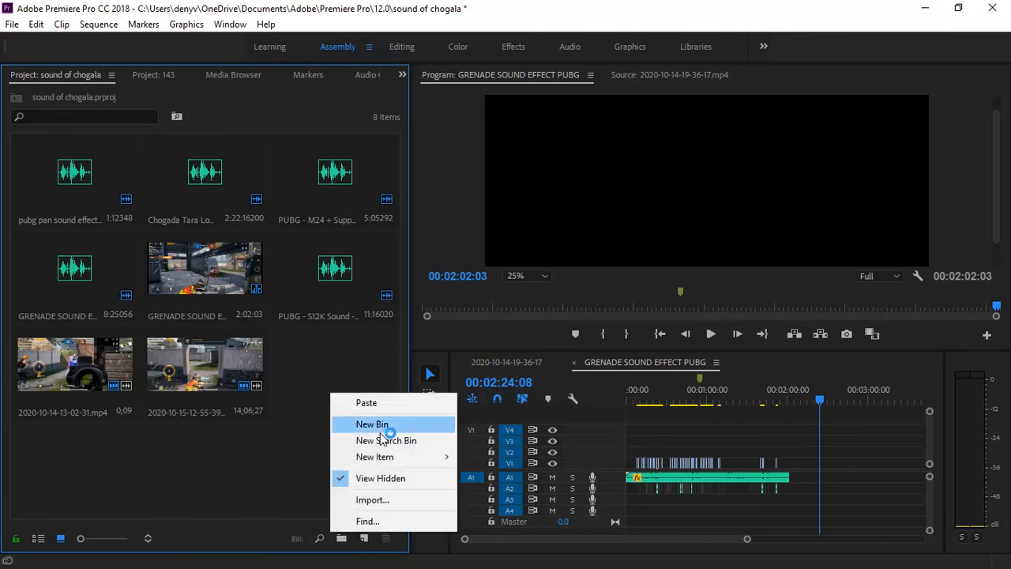
click(376, 405)
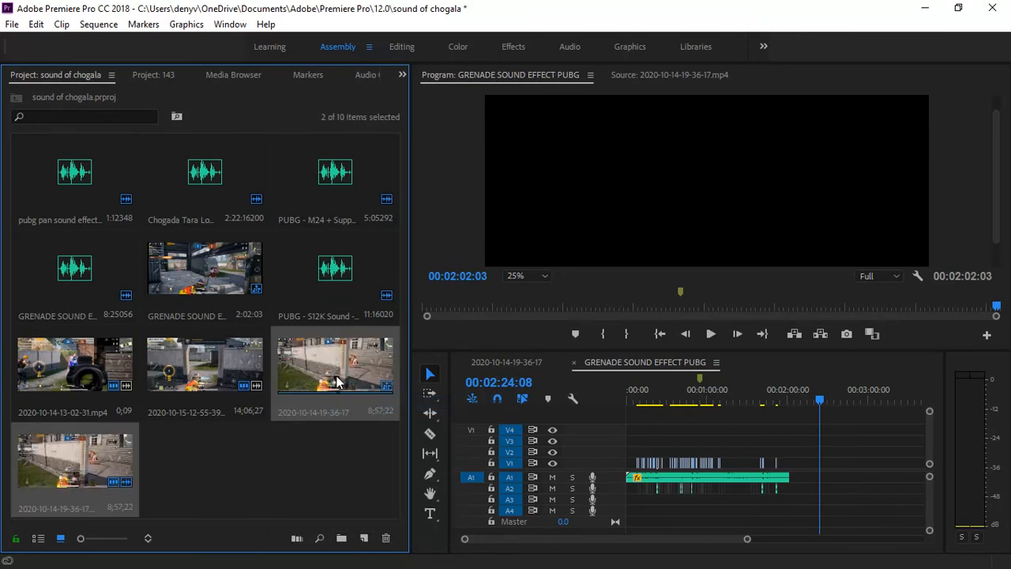
click(214, 485)
drag(95, 469, 232, 473)
click(232, 473)
click(328, 401)
key(a)
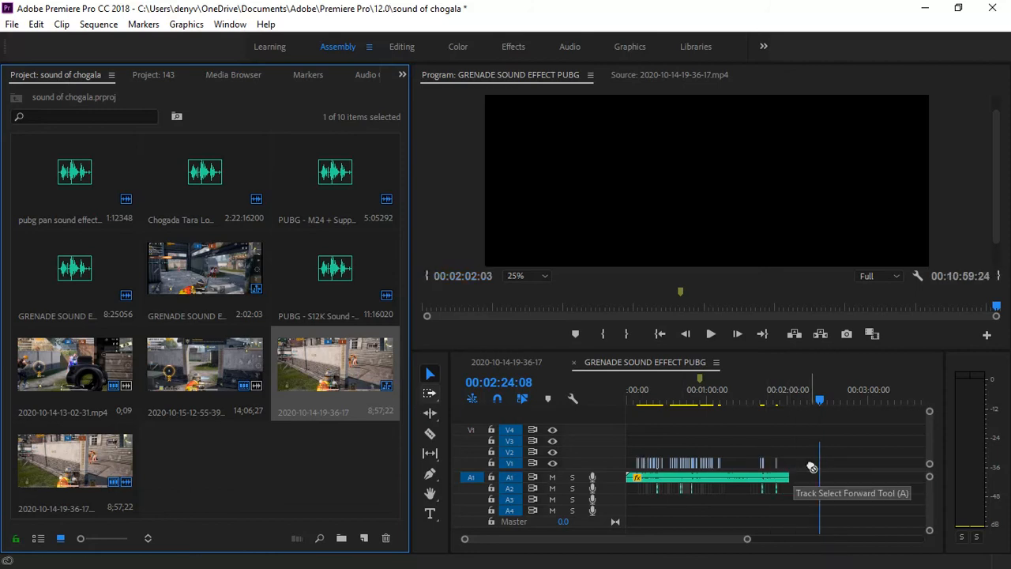
click(326, 479)
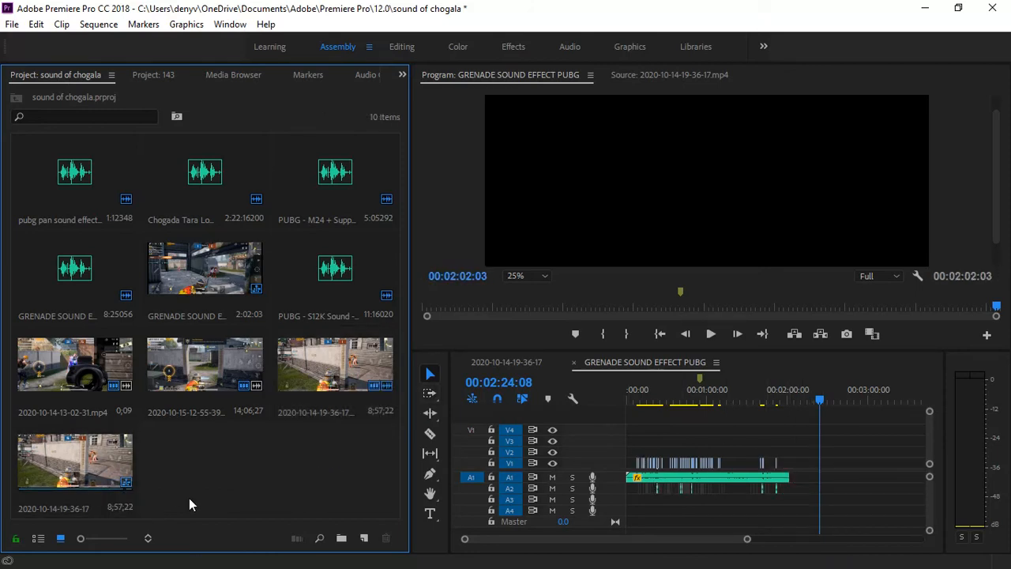
Step: Place the pasted clip and its sequence together in the GRENADE SOUND EFFECT PUBG timeline at 00:02:24:08 and play about two seconds
click(108, 472)
ctrl+click(341, 375)
drag(134, 466, 818, 465)
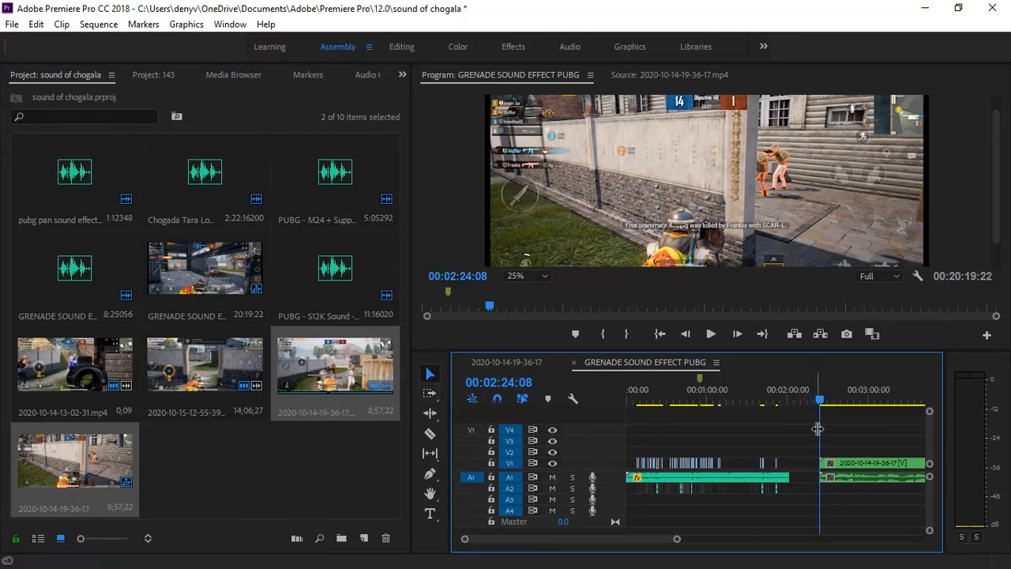
key(space)
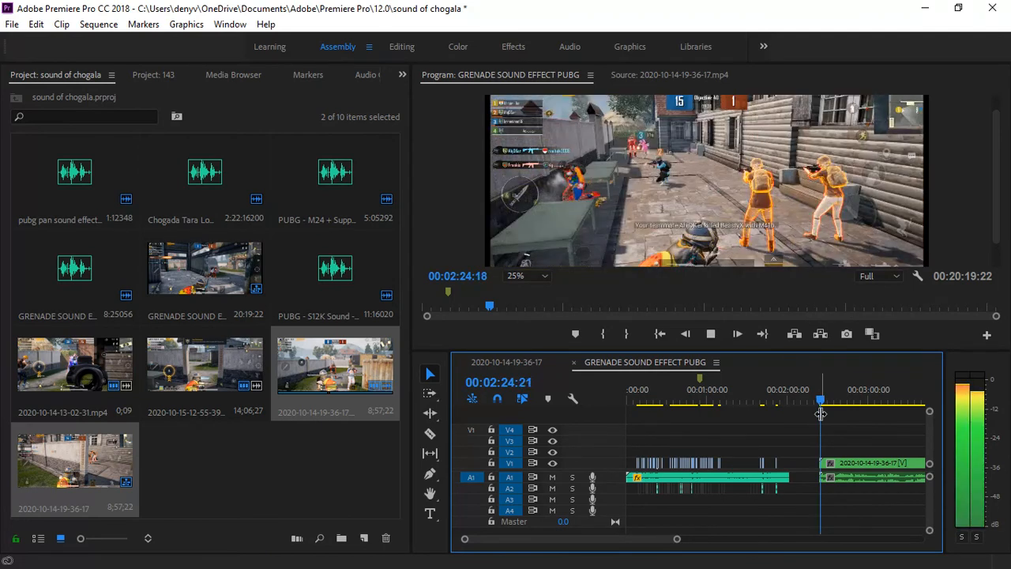
key(space)
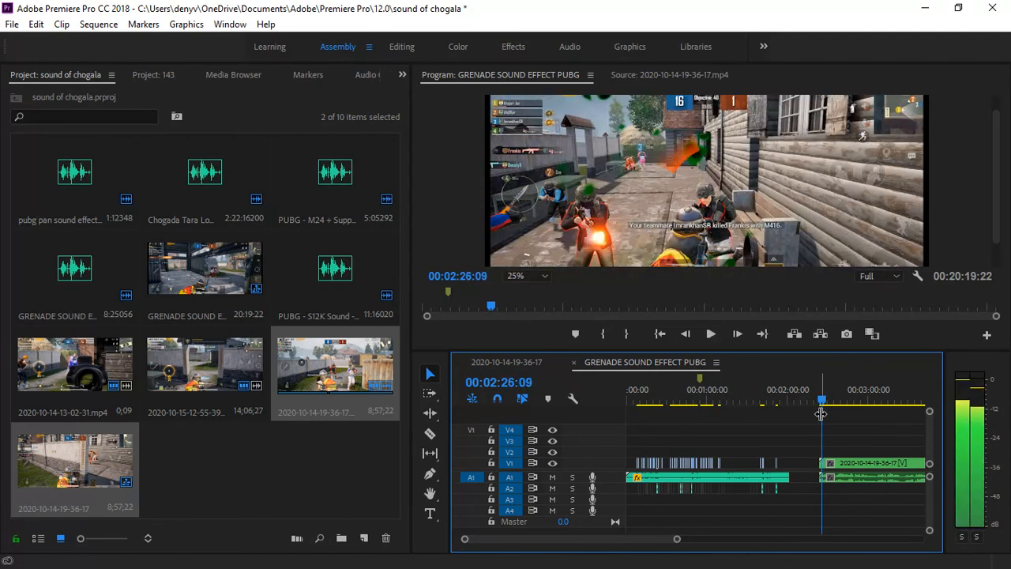